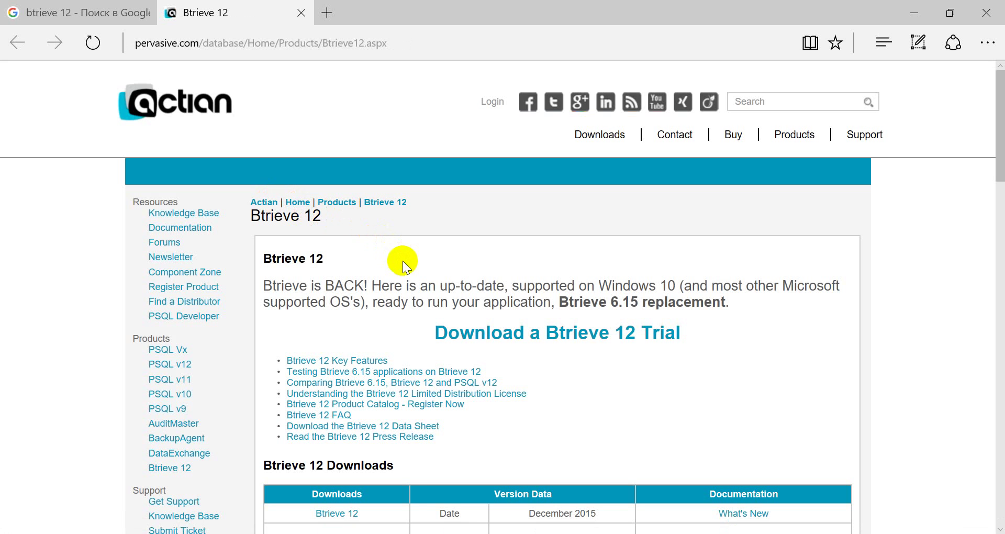
# Open the Btrieve 12 trial download from the product page, and minimise the browser at the sign-in page.
pyautogui.scroll(-1, 413, 297)
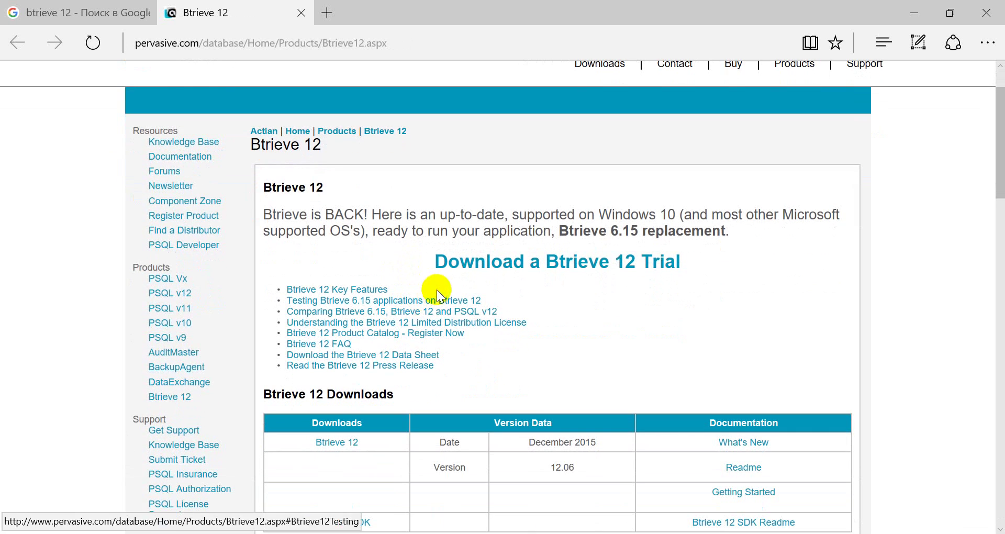
pyautogui.click(557, 265)
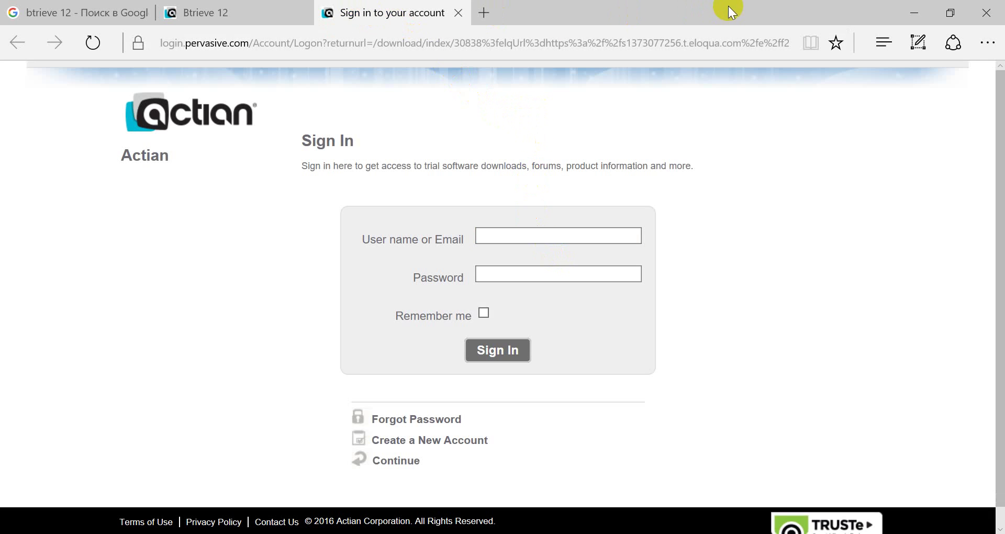
pyautogui.click(907, 13)
# Run Btrieve-12.06.013.000-win.exe from the desktop, allow it to make changes, and start the Btrieve 12 installation.
pyautogui.click(34, 131)
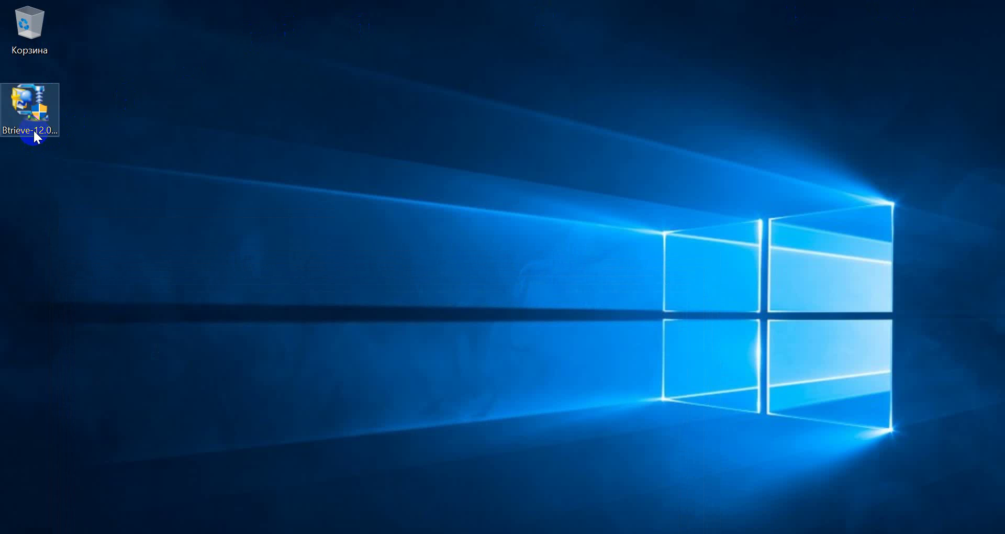
pyautogui.doubleClick(34, 130)
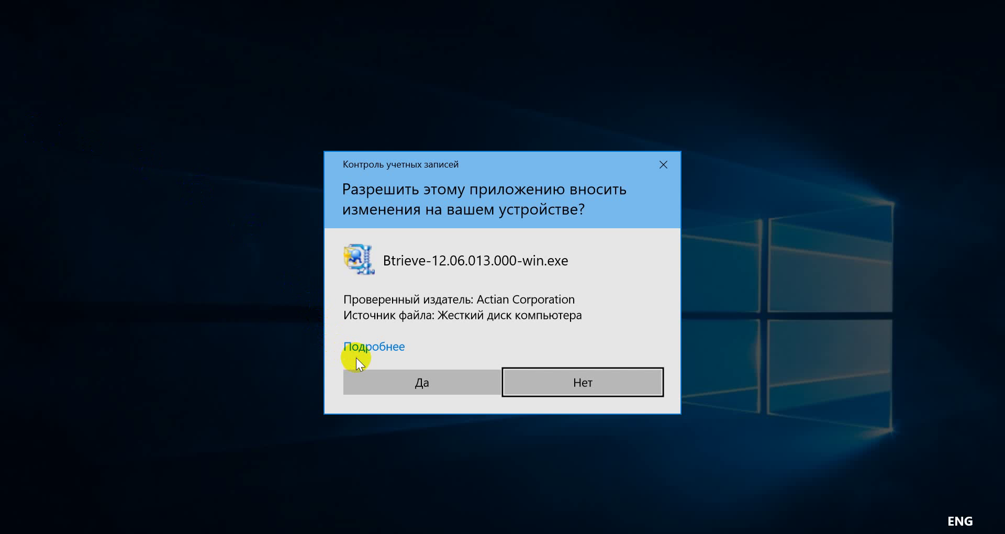
pyautogui.click(368, 377)
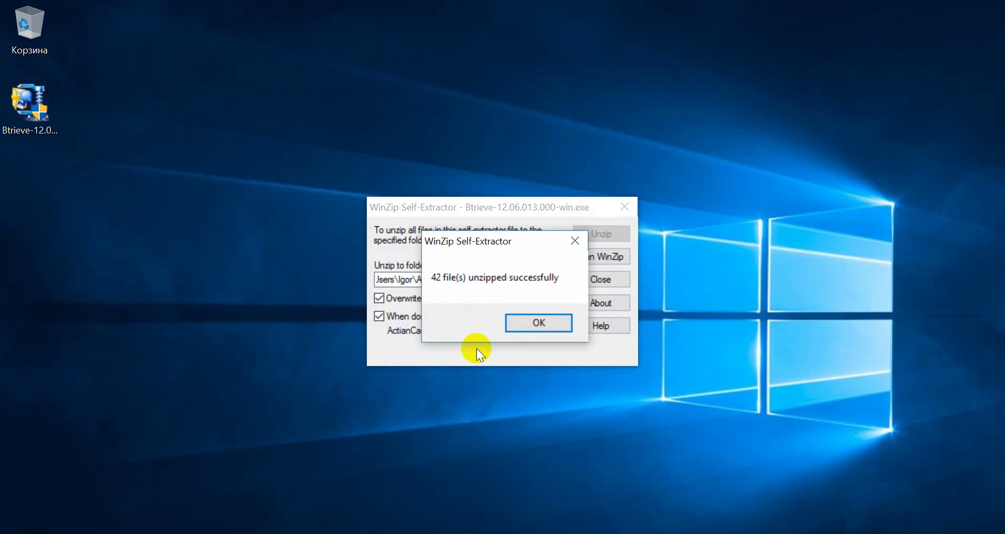
pyautogui.click(551, 320)
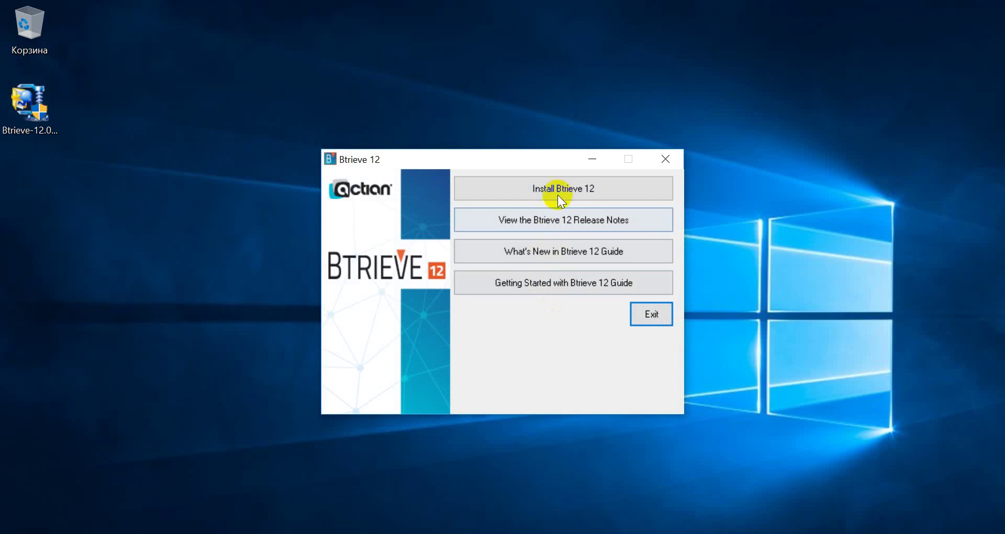
pyautogui.click(568, 181)
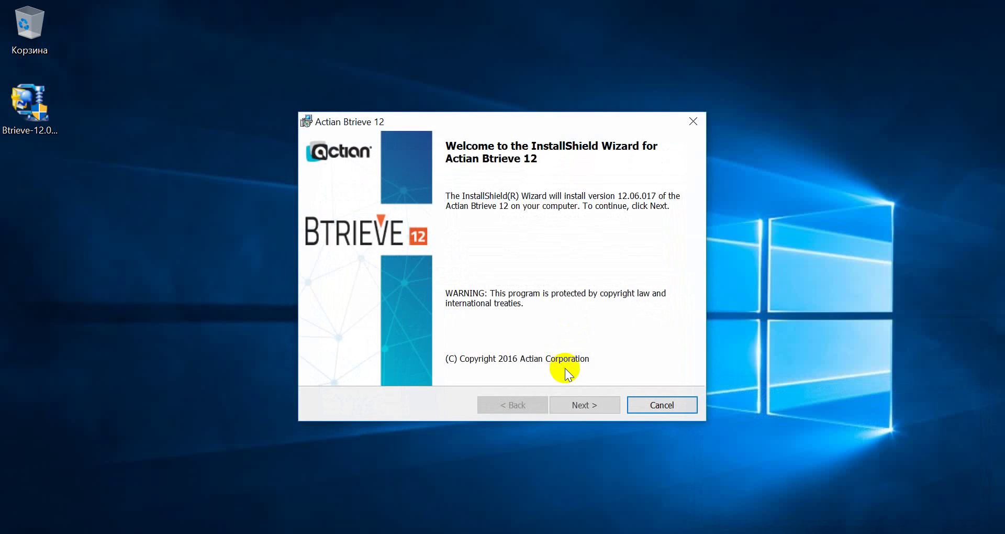
# Accept the license agreement and install Btrieve 12 with the engine mode Run as an Application.
pyautogui.click(573, 406)
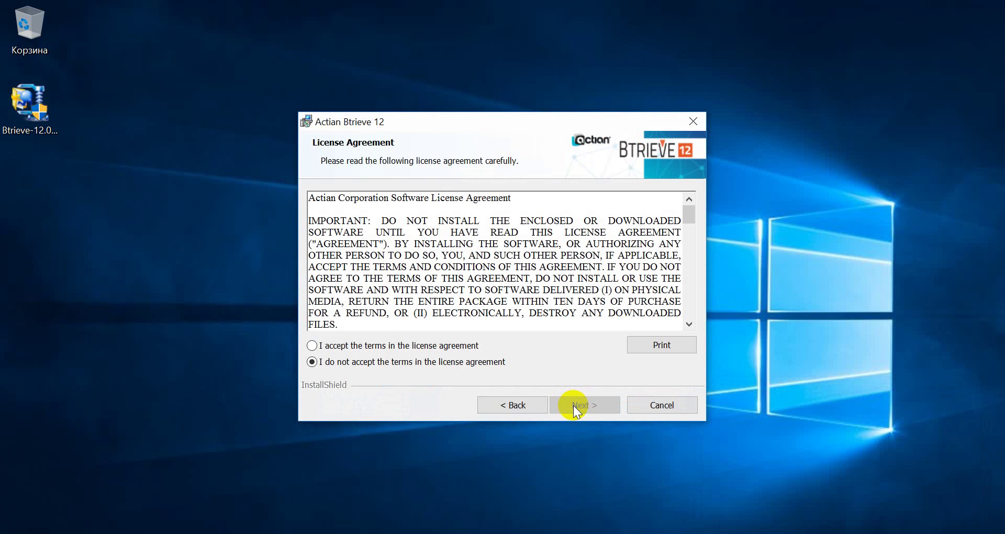
pyautogui.click(448, 347)
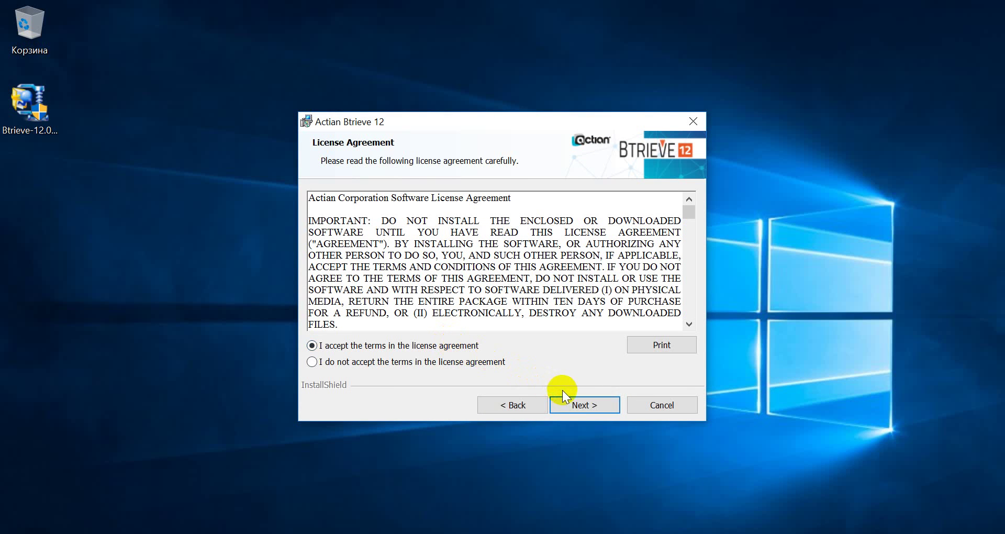
pyautogui.click(581, 405)
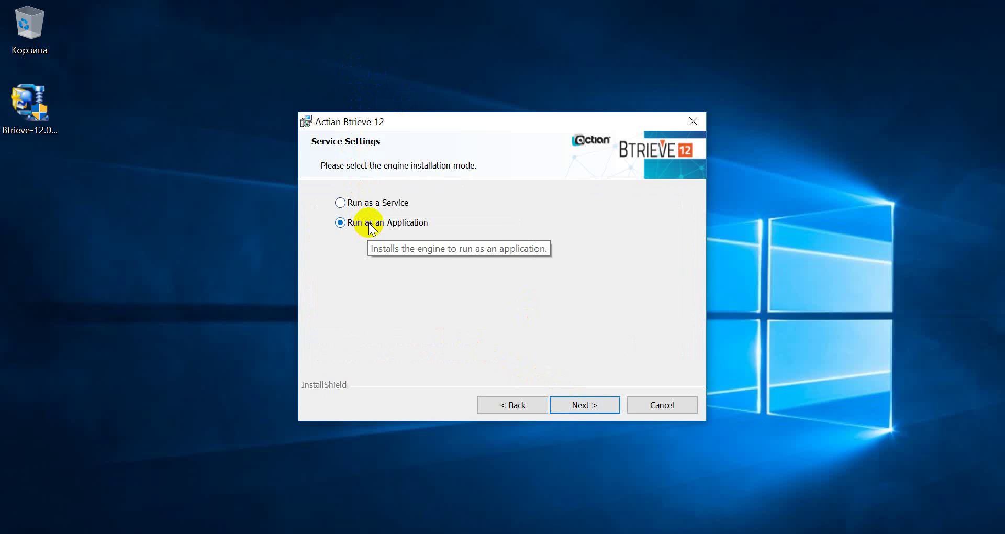
pyautogui.click(564, 403)
pyautogui.click(565, 403)
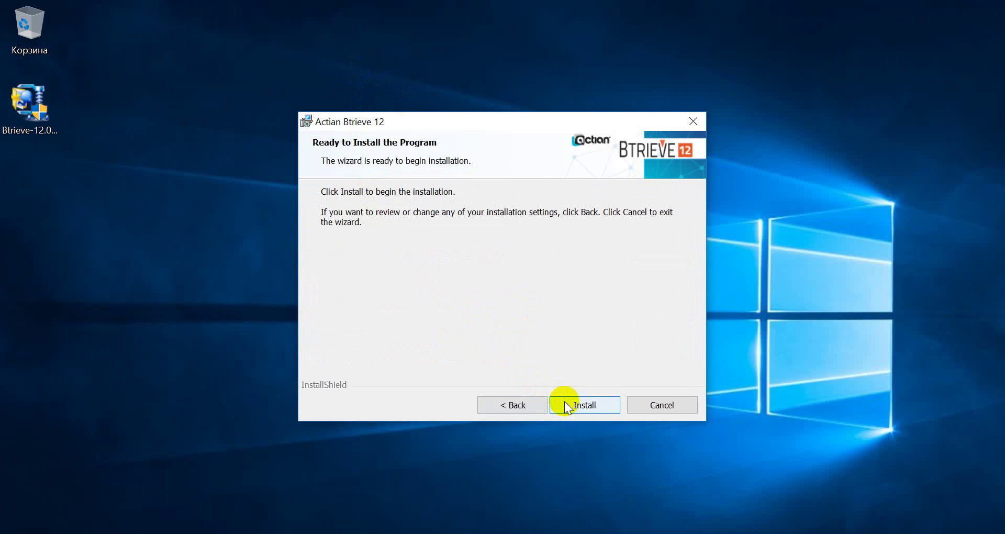
pyautogui.click(564, 404)
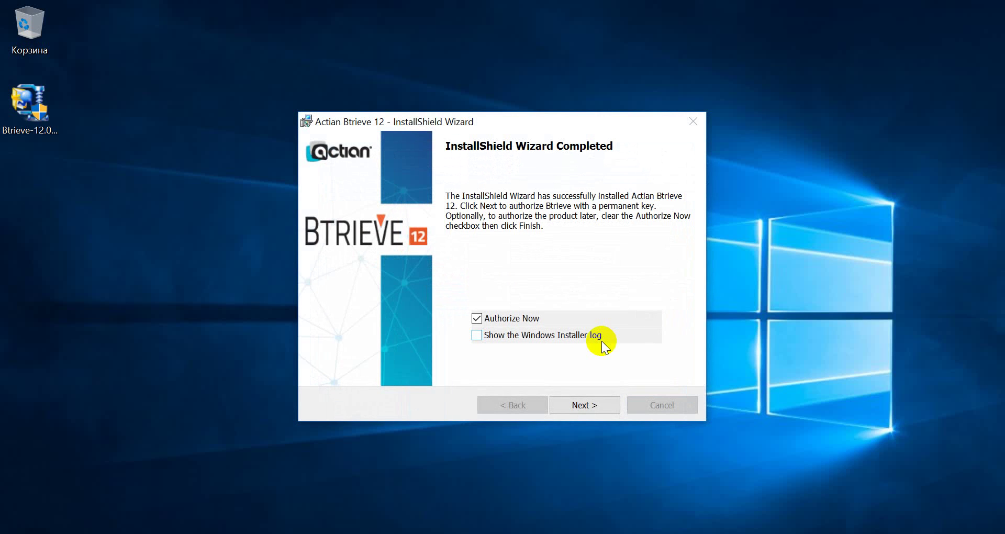
# Finish the setup without entering an authorization key, minimise the registration page and exit the Btrieve 12 launcher.
pyautogui.click(588, 400)
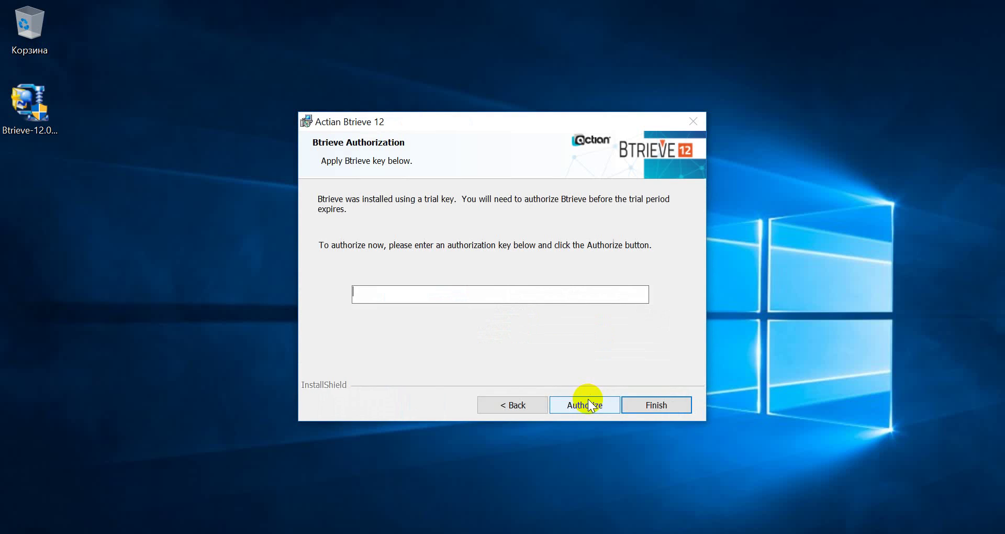
pyautogui.click(639, 400)
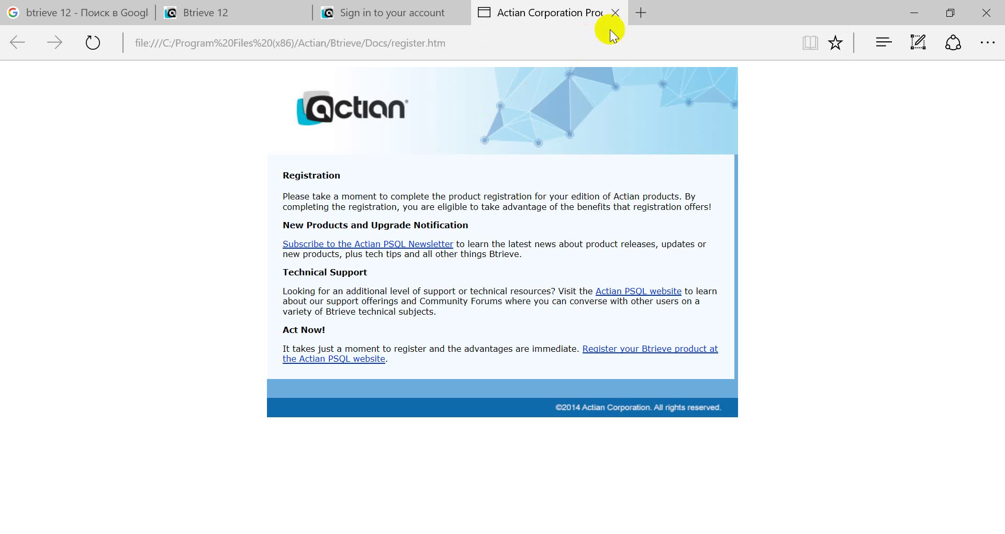
pyautogui.click(908, 11)
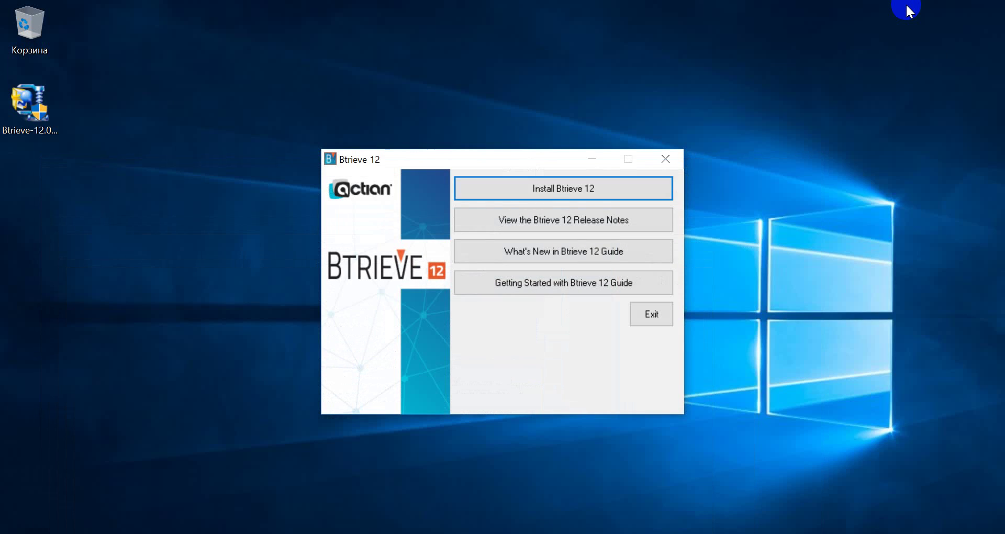
pyautogui.click(636, 315)
# Open Btrieve Control Center & Documentation from the Actian Btrieve 12 program group.
pyautogui.press('super')
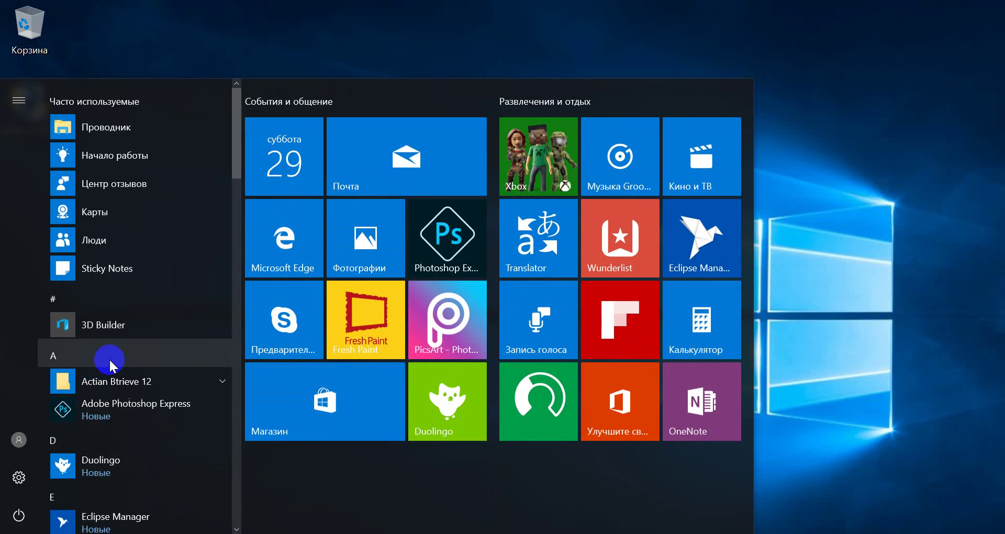
pyautogui.click(111, 381)
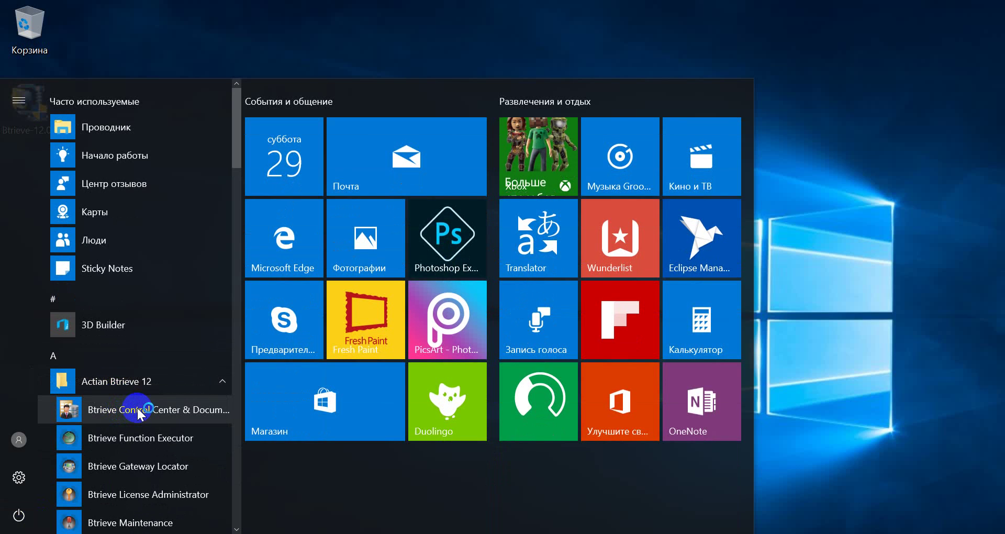
pyautogui.click(138, 411)
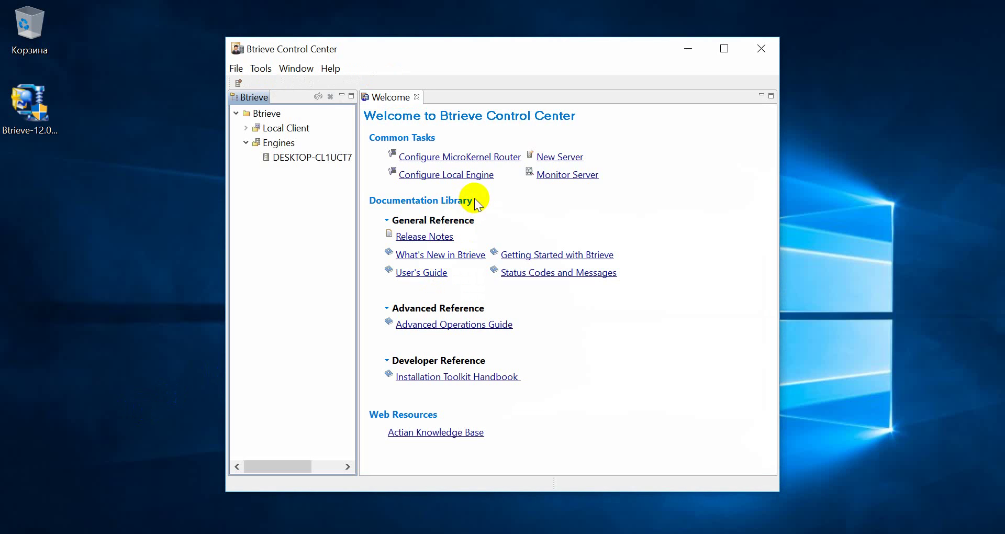
# Monitor the local server DESKTOP-CL1UCT7, view its active files and MicroKernel sessions, and close the monitor.
pyautogui.click(551, 178)
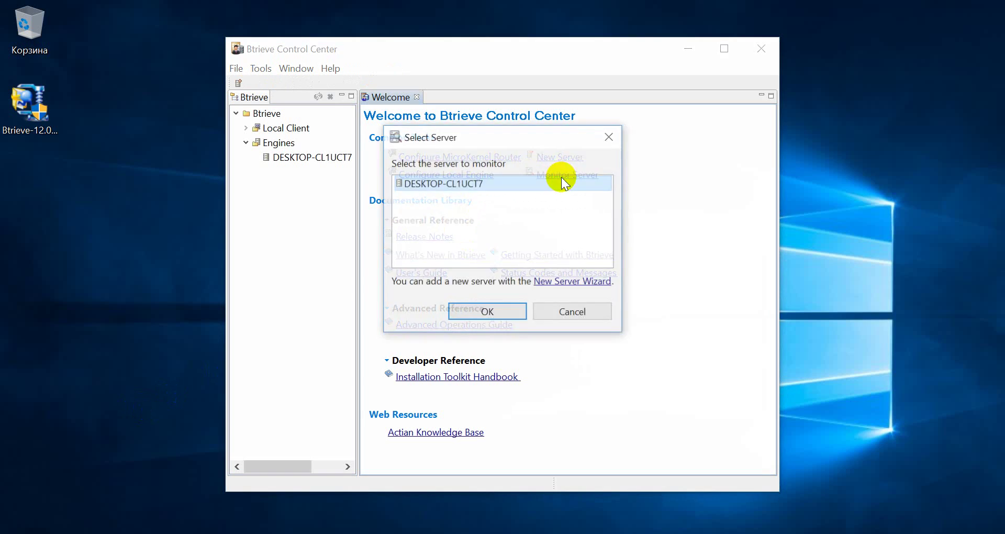
pyautogui.click(493, 311)
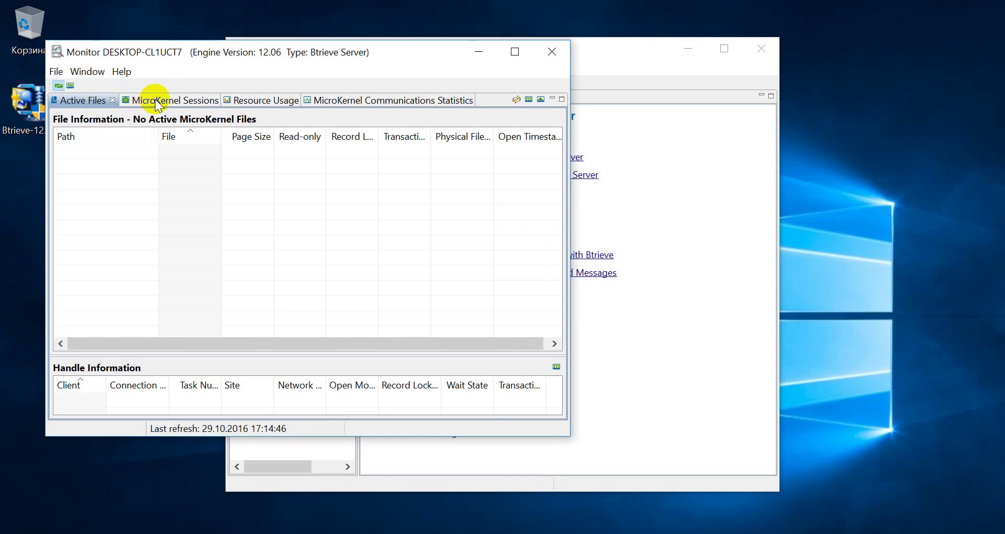
pyautogui.click(157, 102)
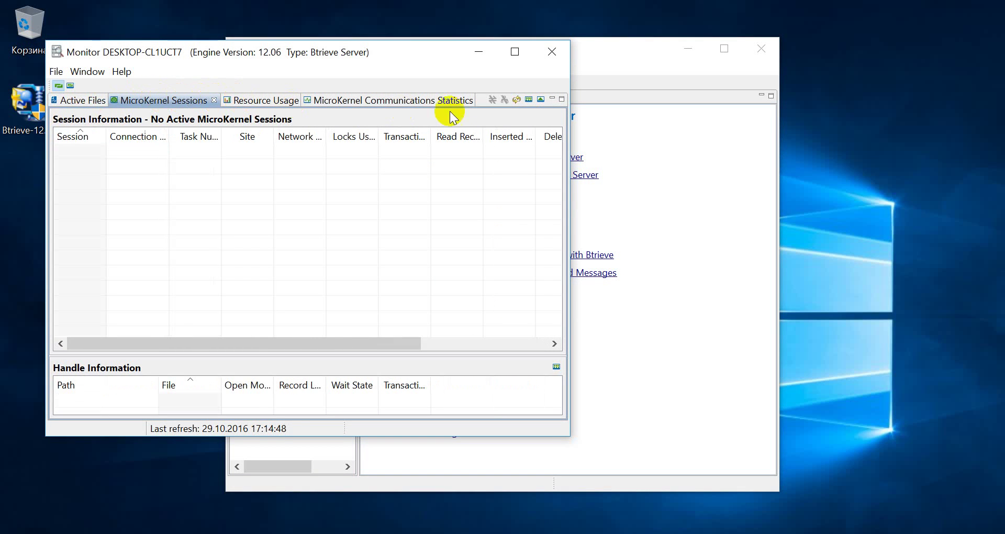
pyautogui.click(547, 58)
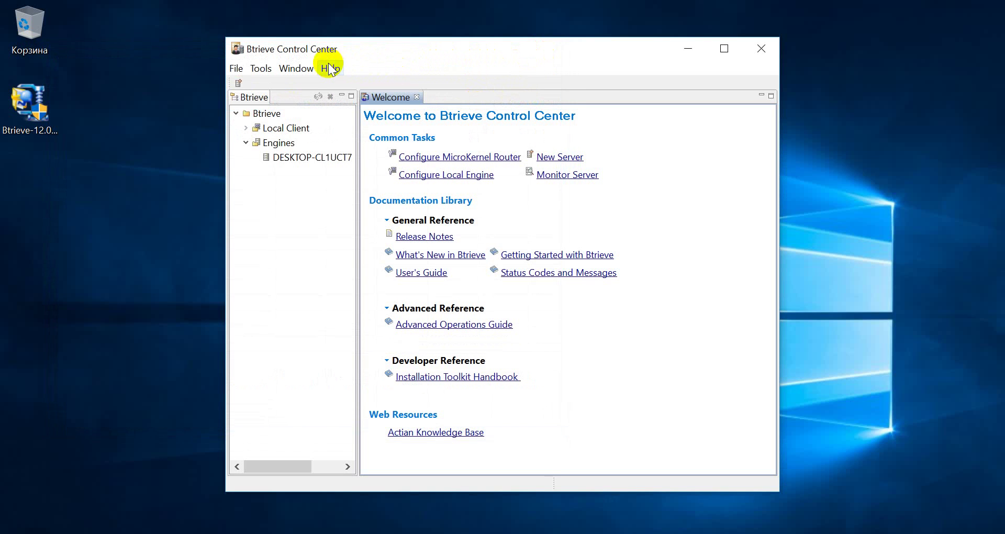
# Open the Function Executor tool from the Control Center to view it, and close it.
pyautogui.click(265, 63)
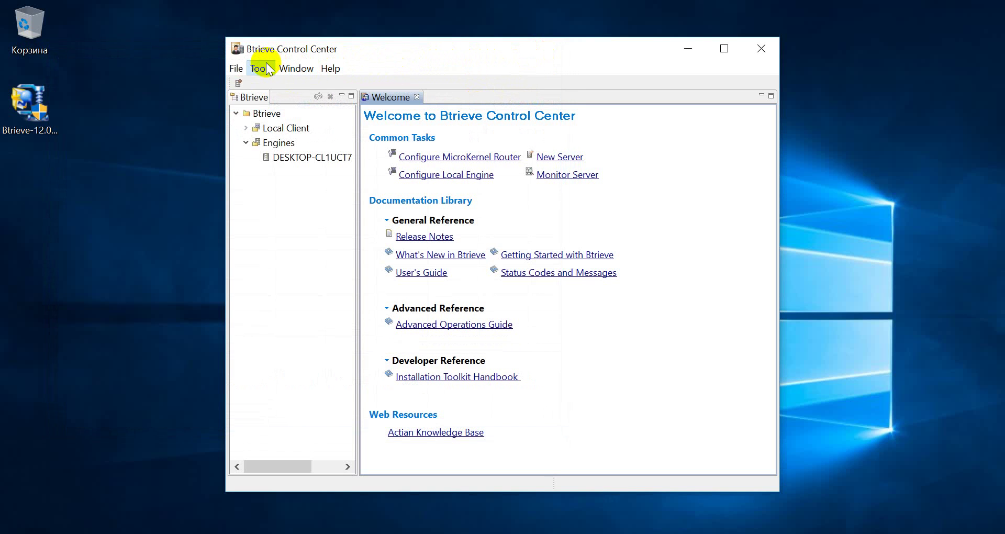
pyautogui.click(268, 85)
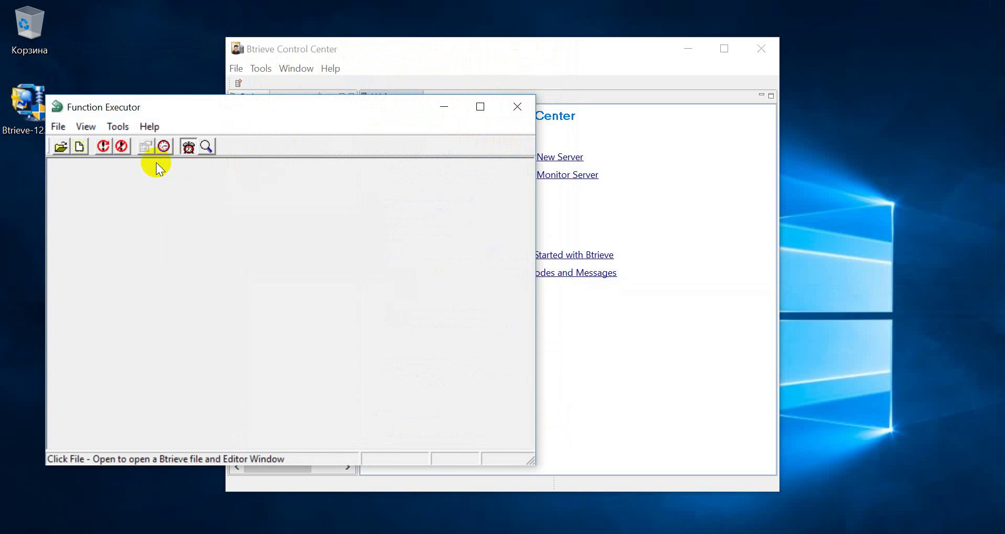
pyautogui.click(517, 107)
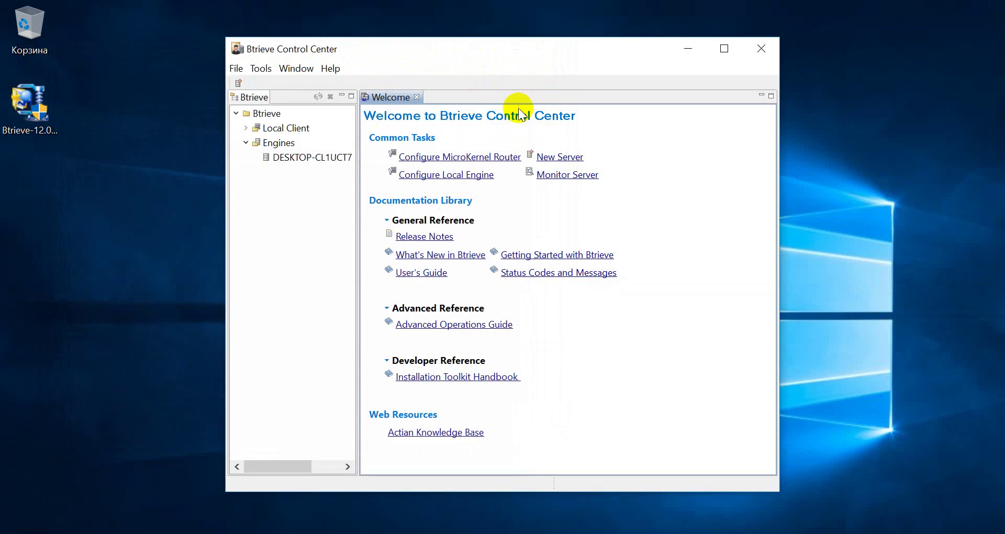
# Open the Gateway Locator tool from the Control Center to view it, and close it.
pyautogui.click(263, 71)
pyautogui.click(272, 98)
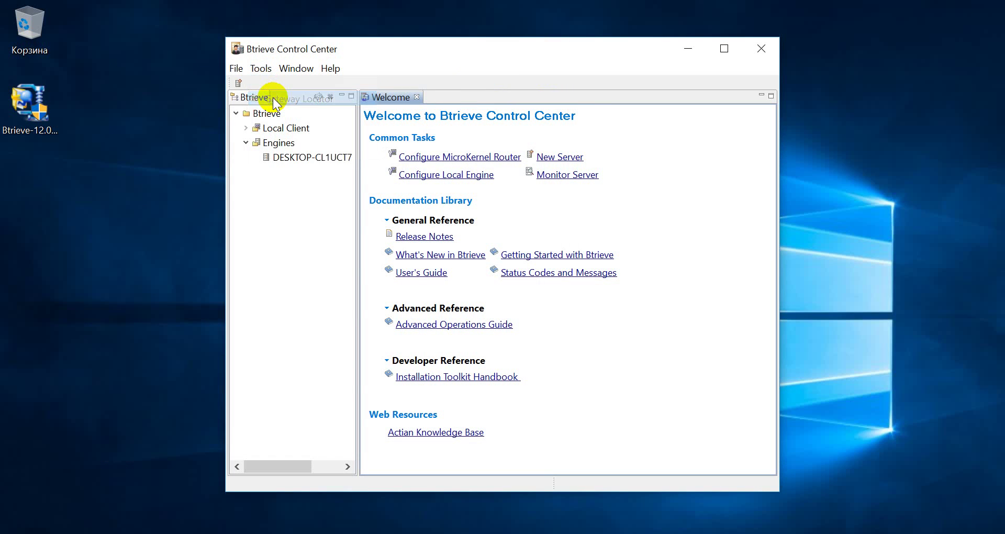
pyautogui.click(701, 157)
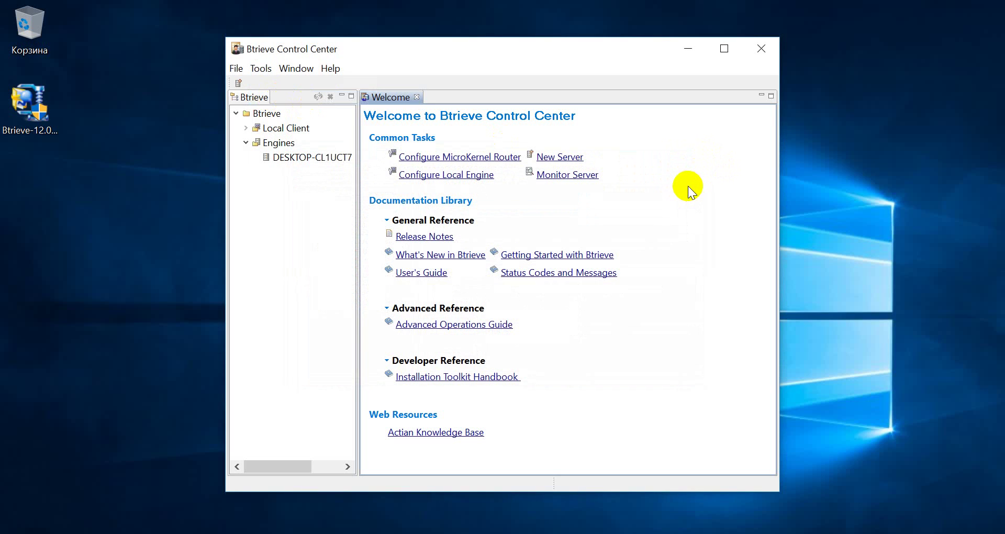